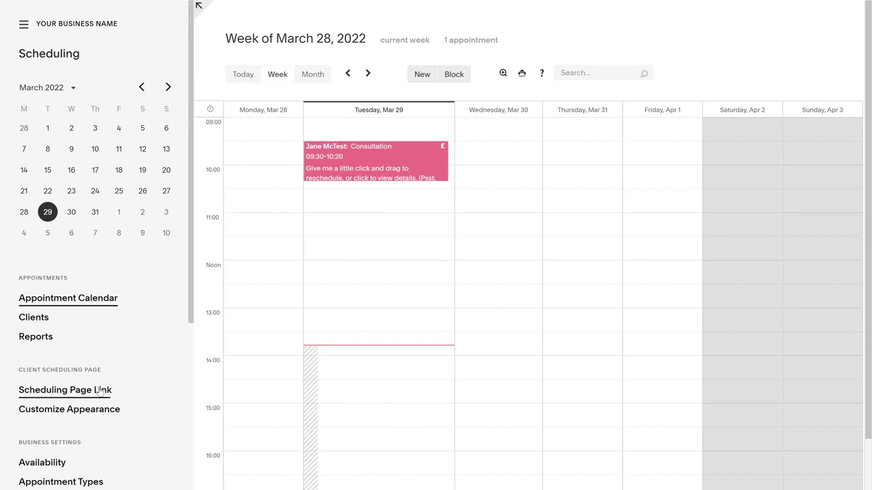
- Start a new type of service in the appointment types and name it Express Facial
scroll(100, 391, down, 3)
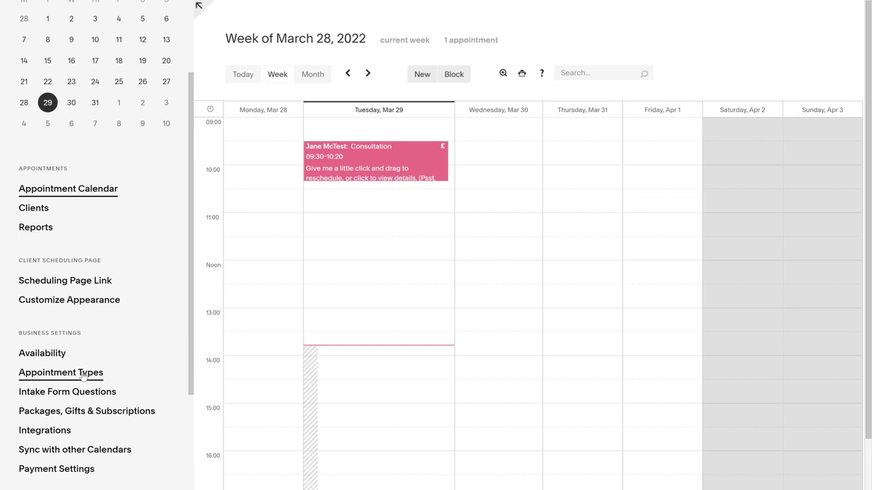
click(82, 374)
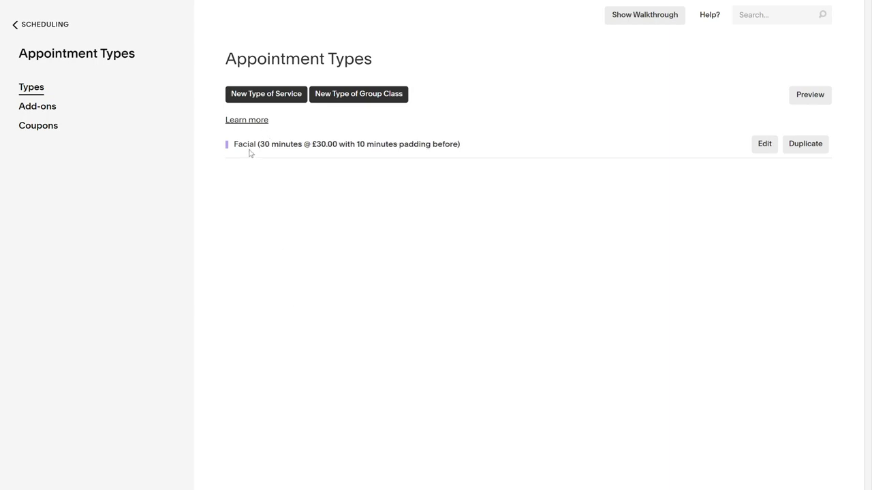
click(276, 95)
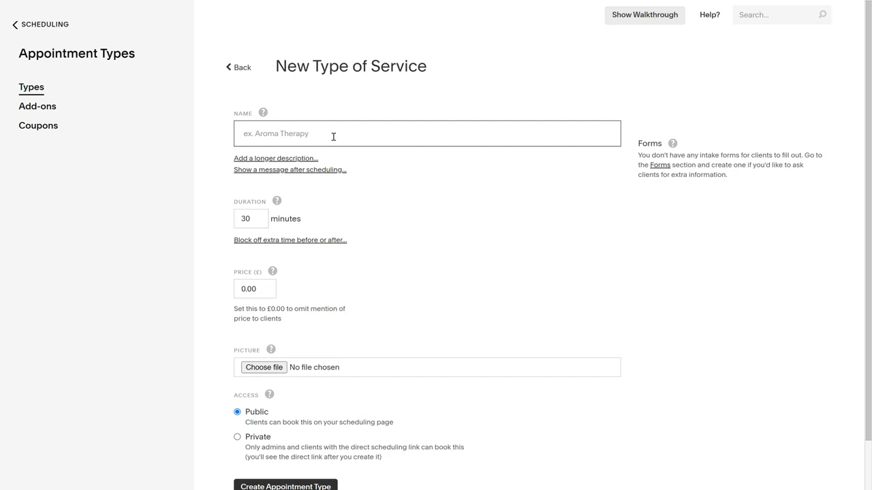
text(D)
key(BackSpace)
text(Express Facial)
- Add the longer description "This facial is a full steam & extraction with mask." to the Express Facial service
click(302, 158)
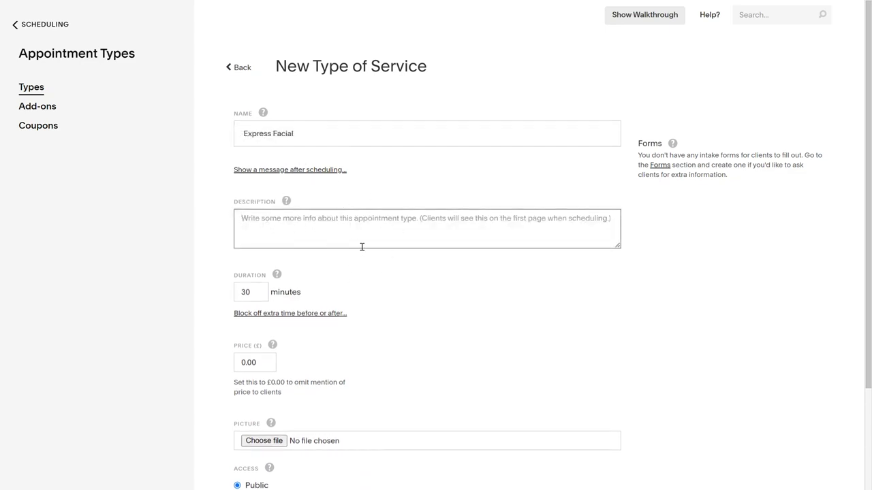
click(304, 237)
text(This facial )
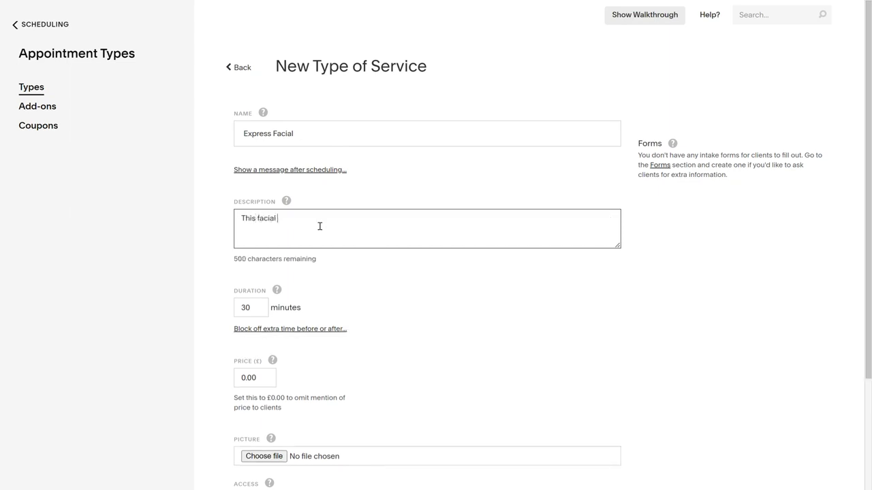
text(is a full steam & extraction with mask.)
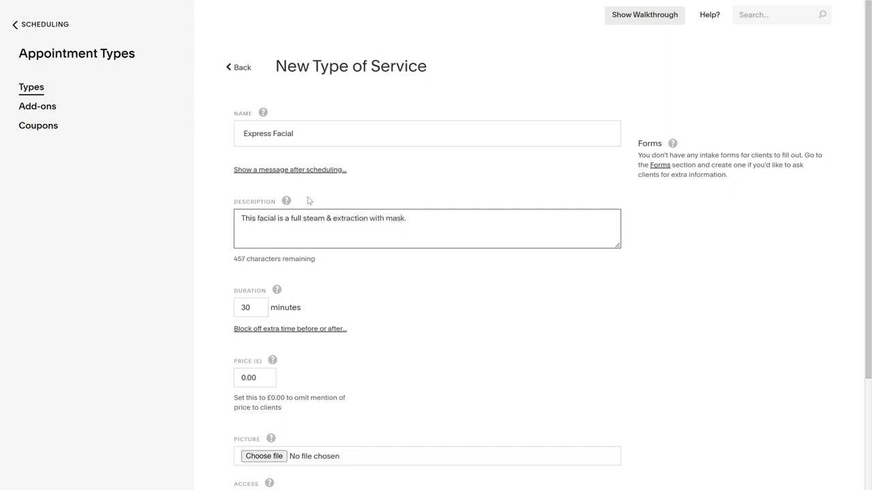
mouse_move(286, 203)
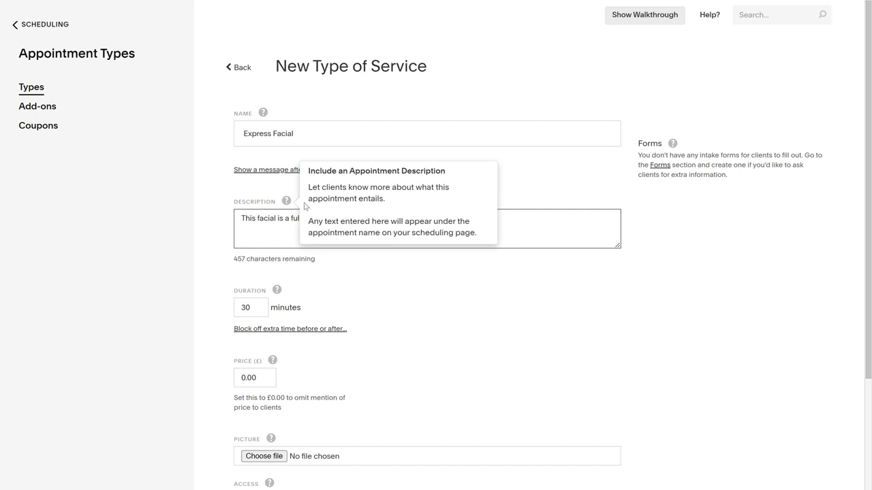
click(284, 235)
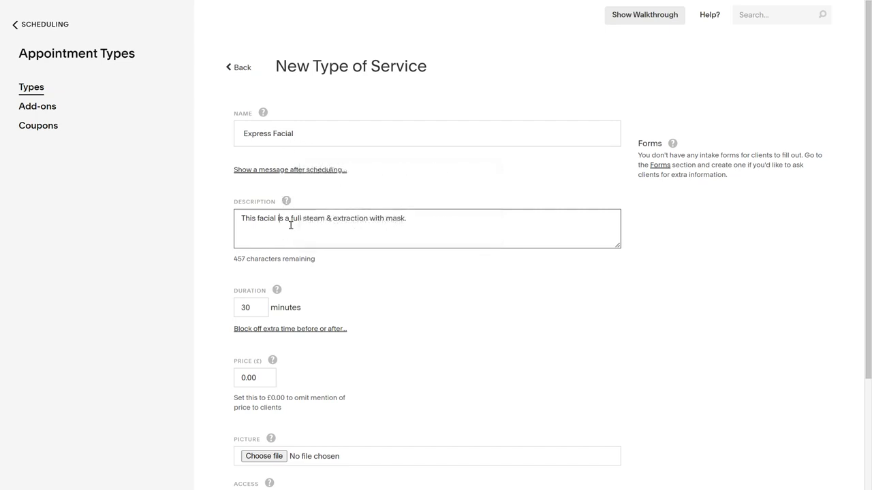
- Set the Express Facial duration to 20 minutes
click(266, 307)
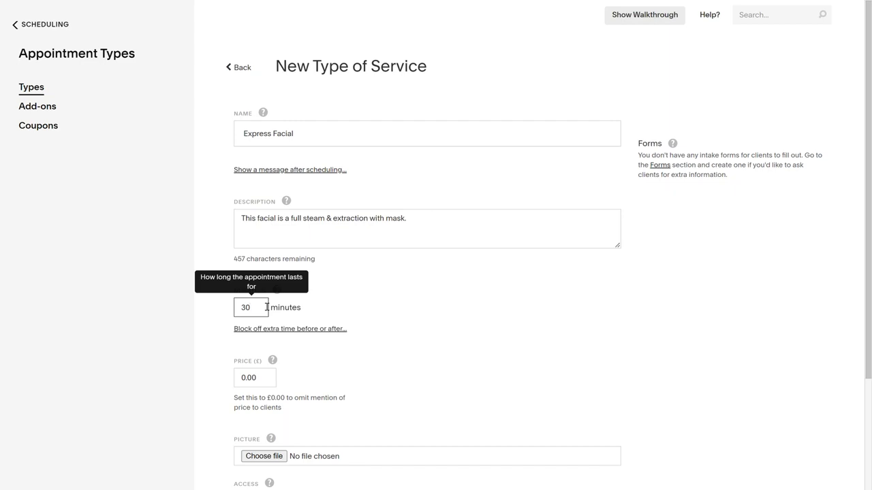
key(BackSpace)
key(BackSpace)
text(20)
- Block off an extra 10 minutes before each Express Facial appointment
scroll(317, 379, down, 2)
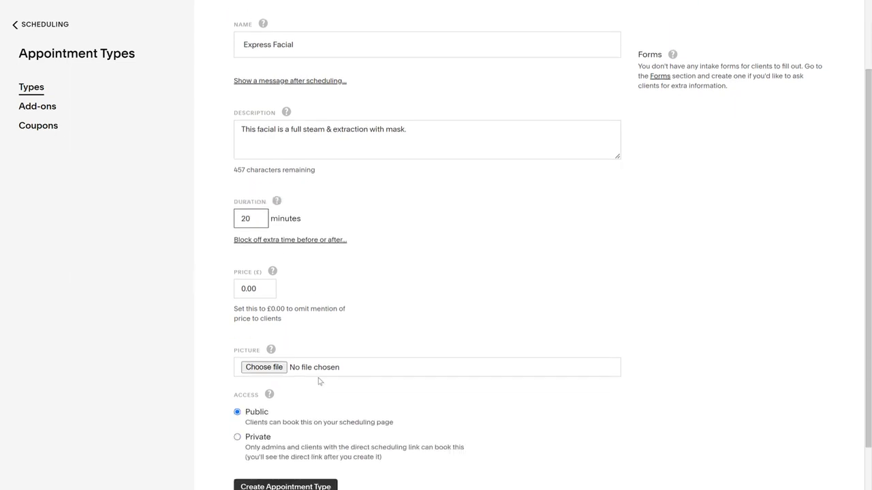
scroll(324, 76, up, 2)
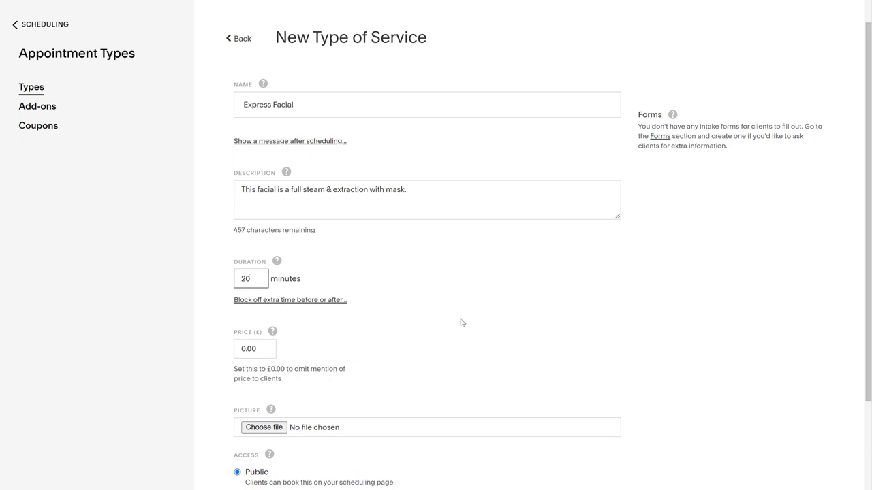
scroll(460, 322, down, 3)
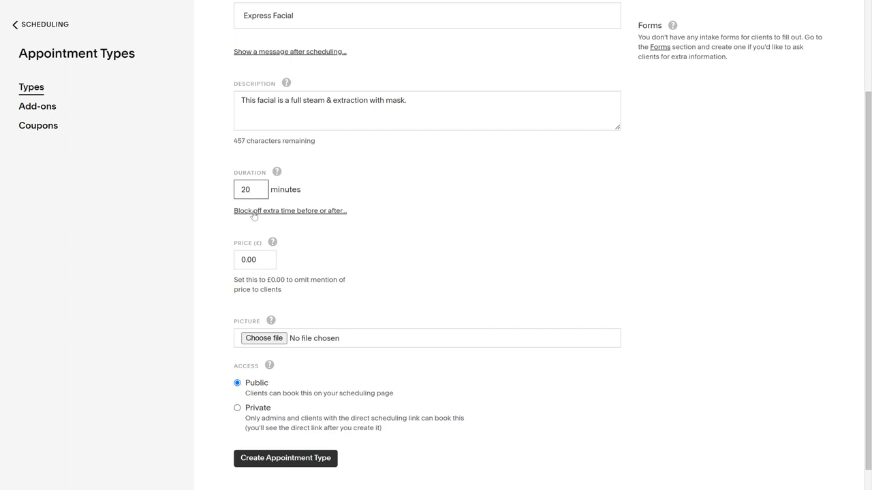
click(254, 211)
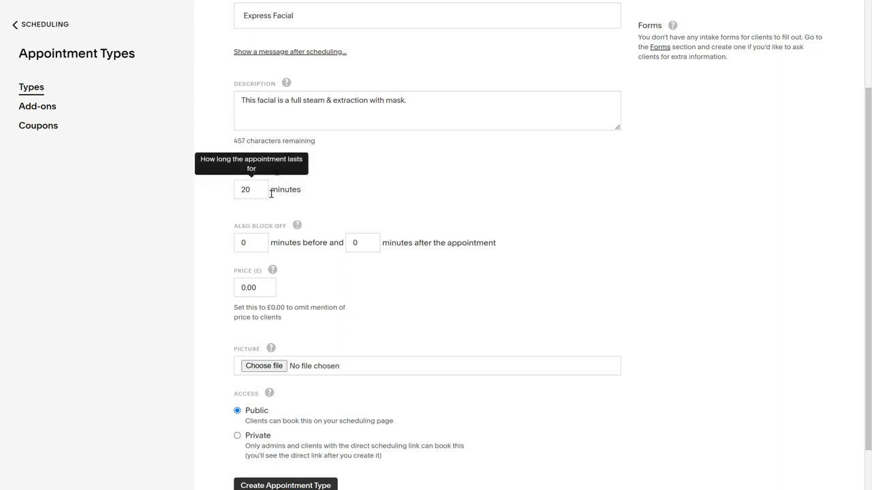
click(255, 245)
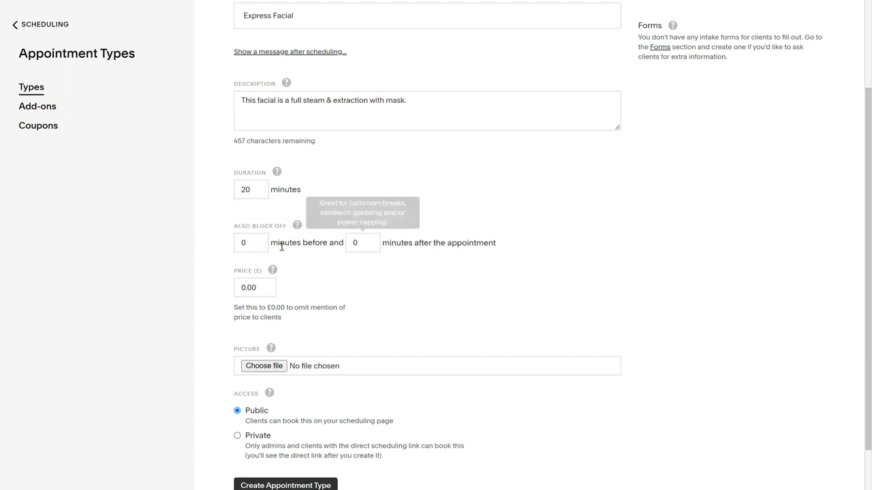
click(261, 247)
key(BackSpace)
text(10)
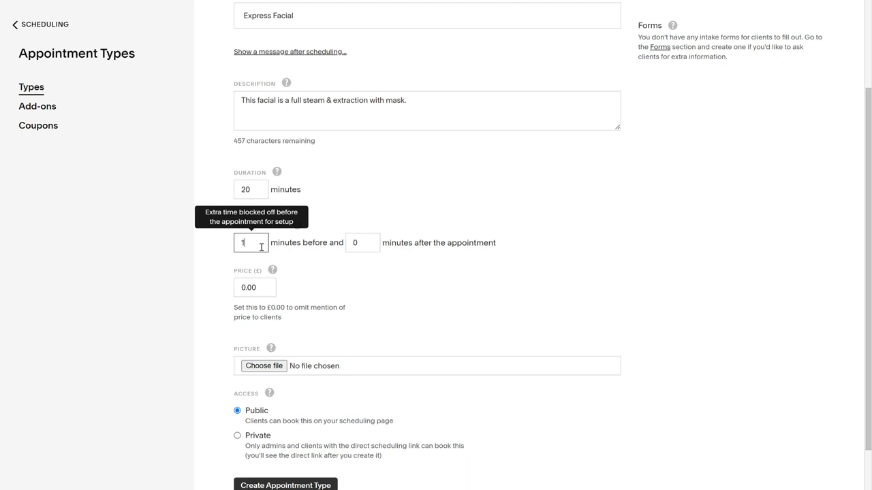
click(187, 249)
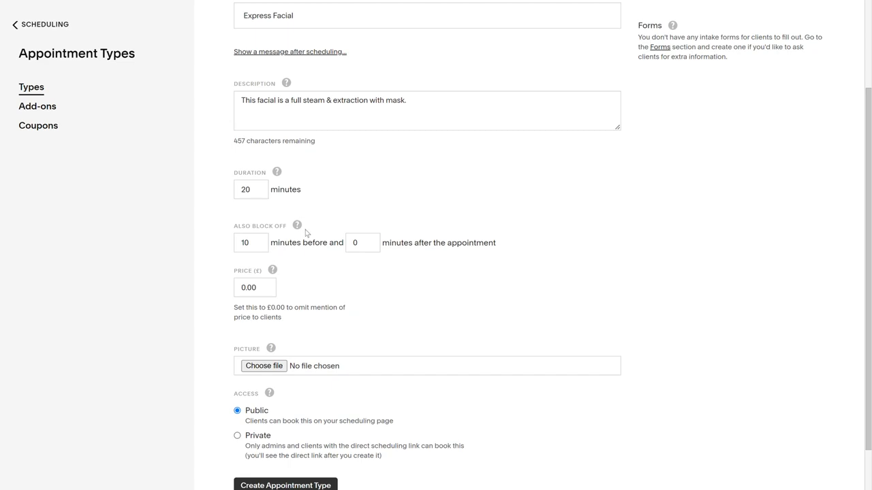
click(262, 248)
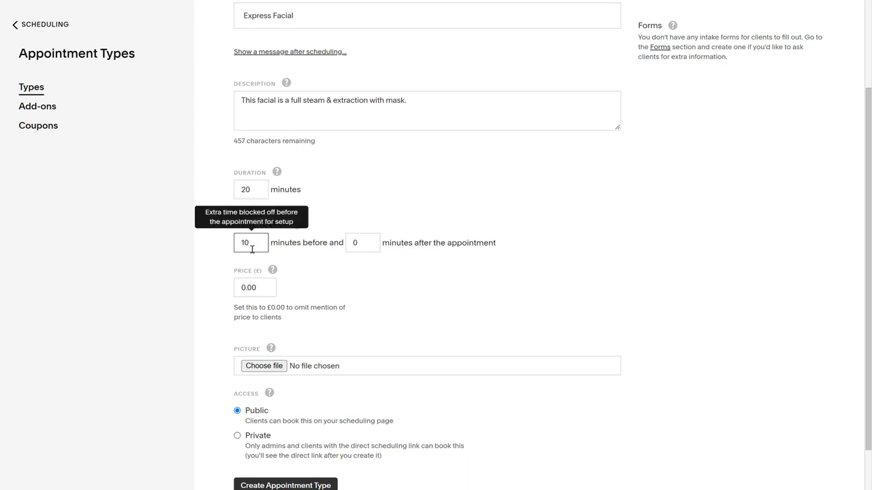
- Set the Express Facial price to £25 and create the appointment type
click(270, 287)
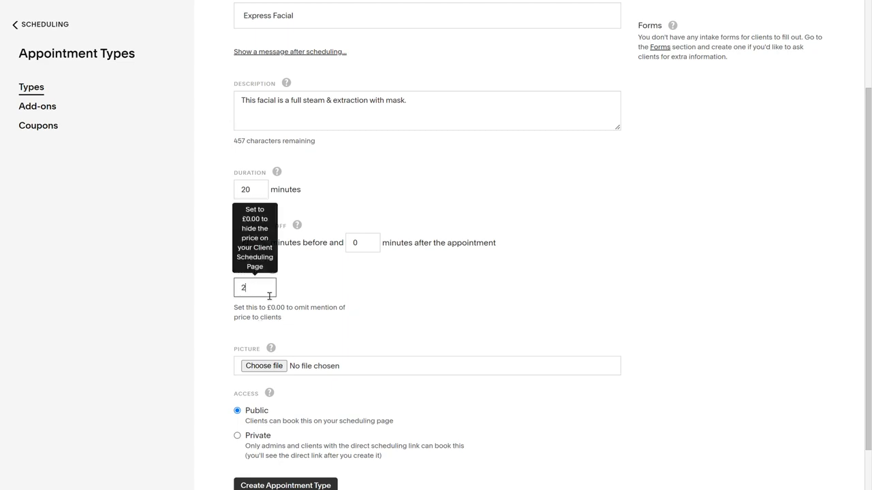
click(156, 296)
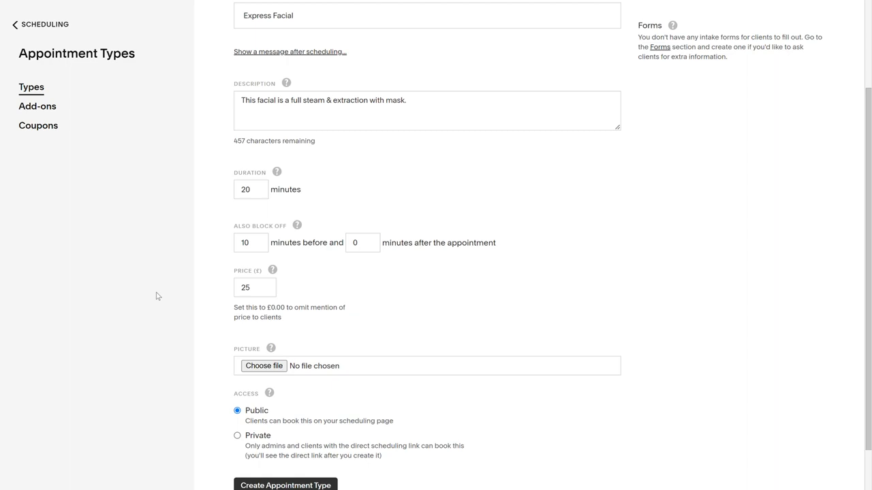
scroll(156, 296, down, 1)
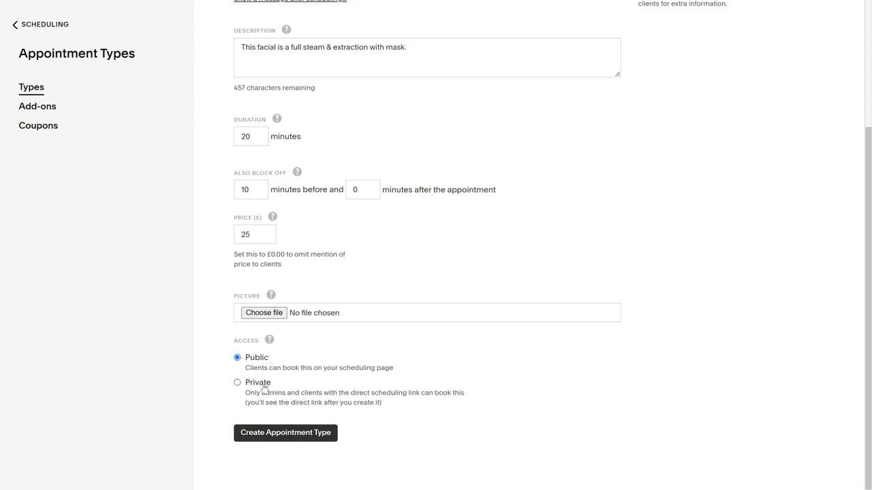
click(270, 434)
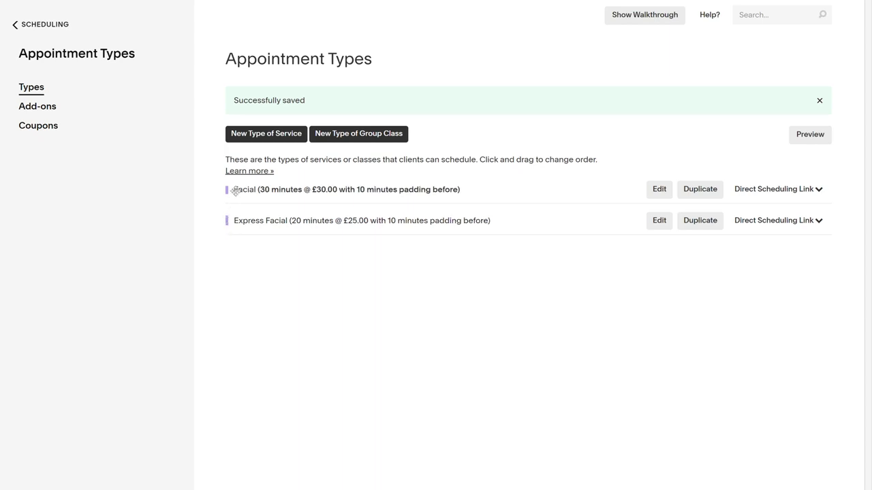
- Open the Express Facial appointment type for editing and give it the pink color
click(661, 226)
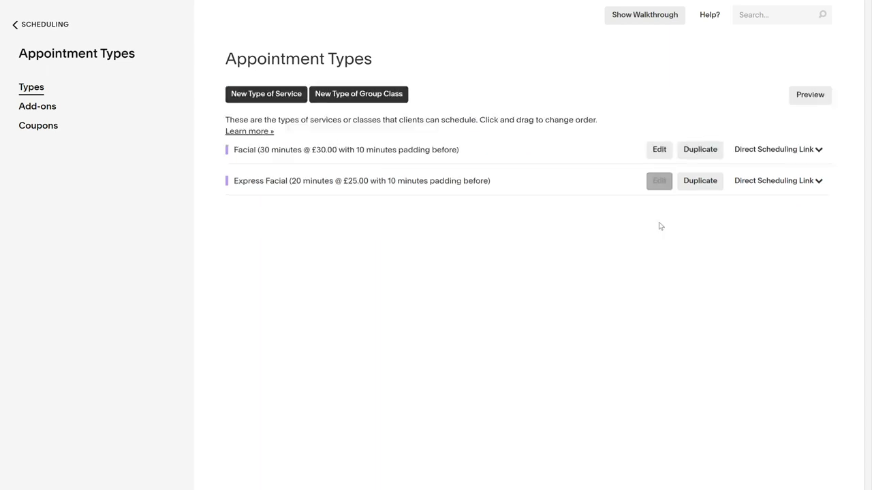
scroll(477, 348, down, 3)
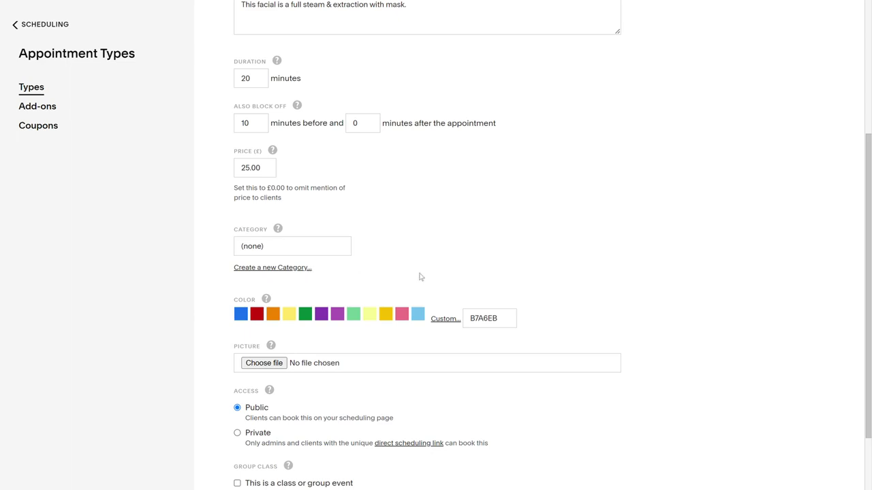
click(406, 316)
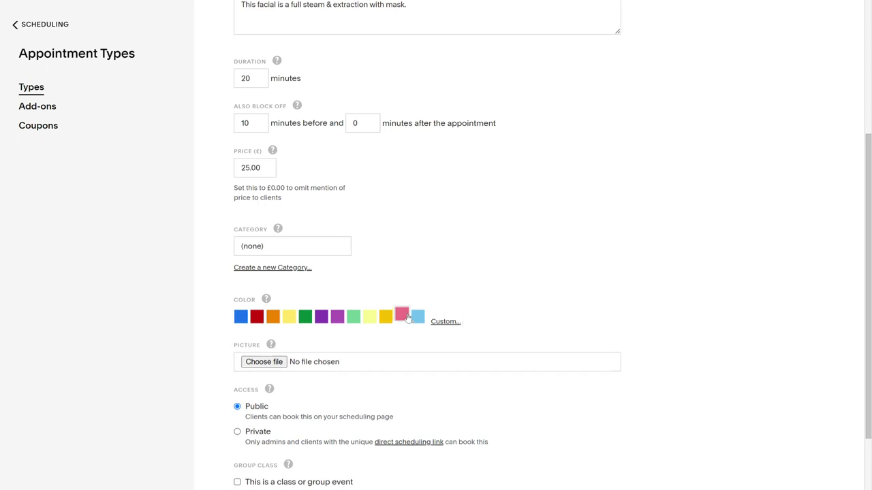
- Create a new category named Facials for the Express Facial and update the appointment type
click(289, 268)
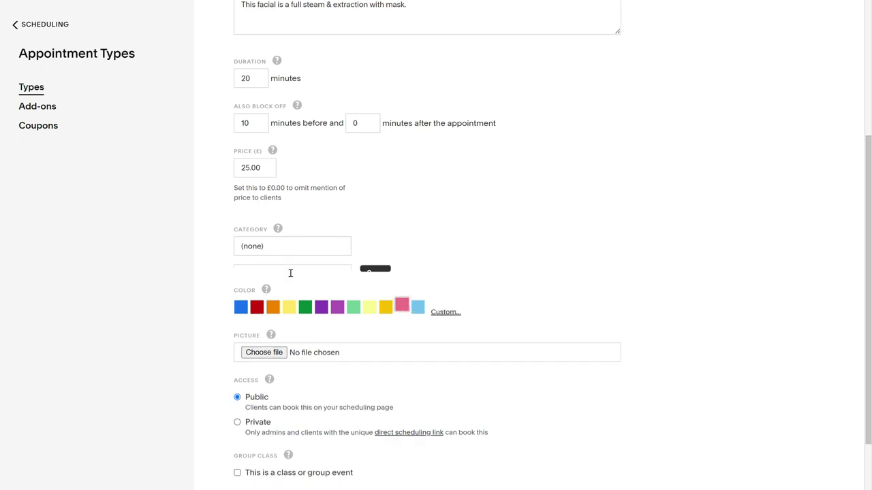
text(Facials)
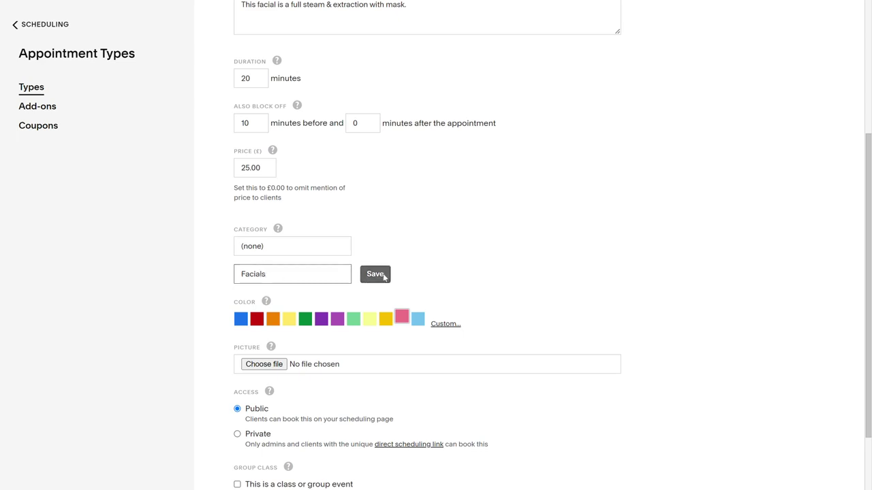
click(382, 276)
scroll(385, 278, down, 2)
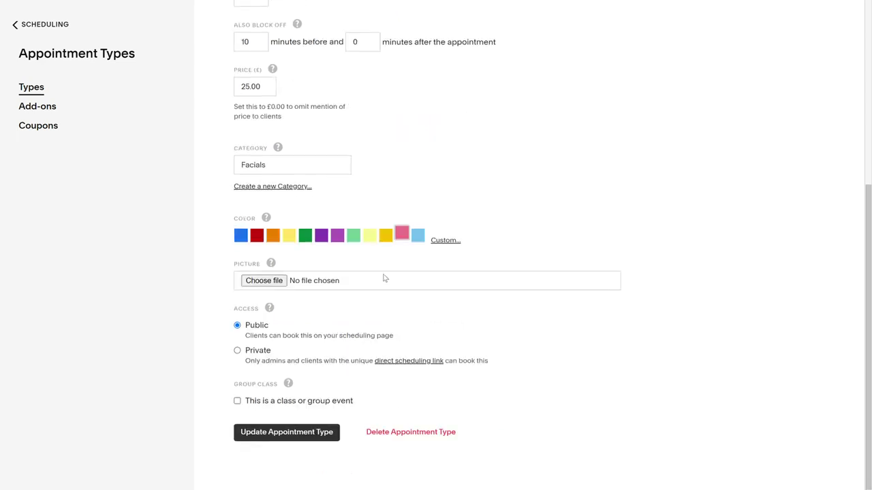
click(286, 433)
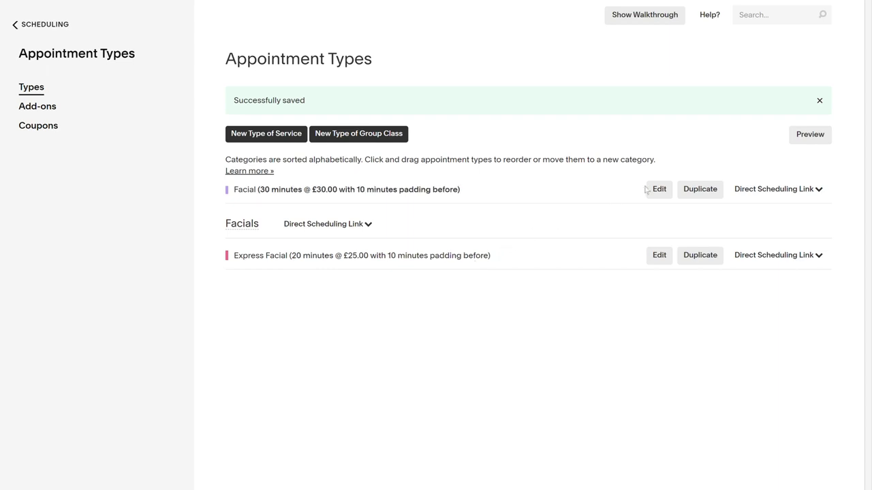
- Assign the 30-minute Facial appointment type to the Facials category, give it the golden yellow color F4BF00, and save it
click(666, 198)
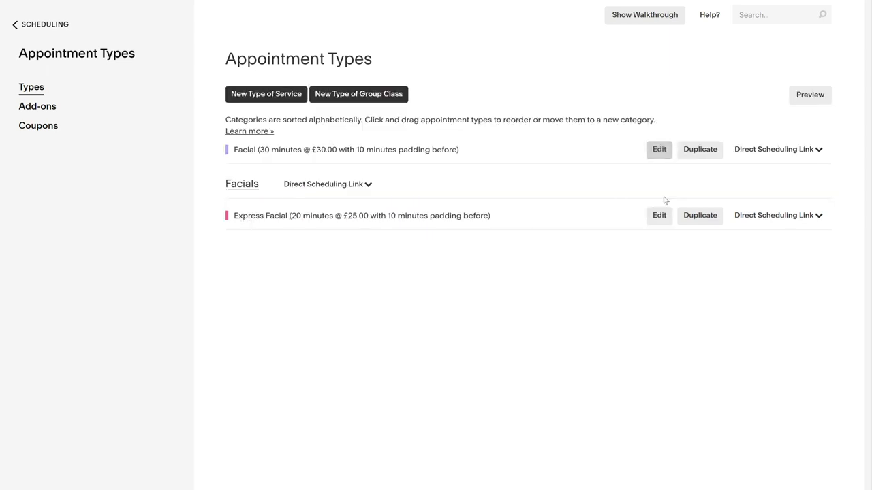
scroll(291, 400, down, 3)
scroll(291, 400, down, 1)
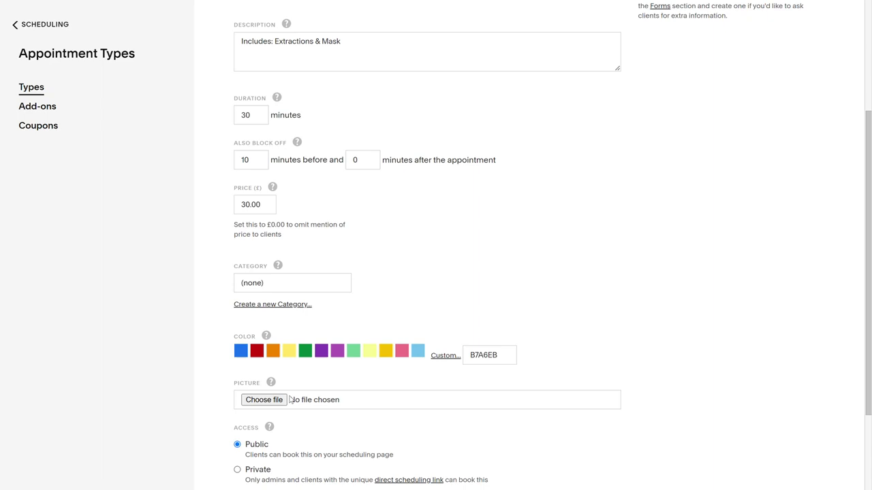
click(286, 310)
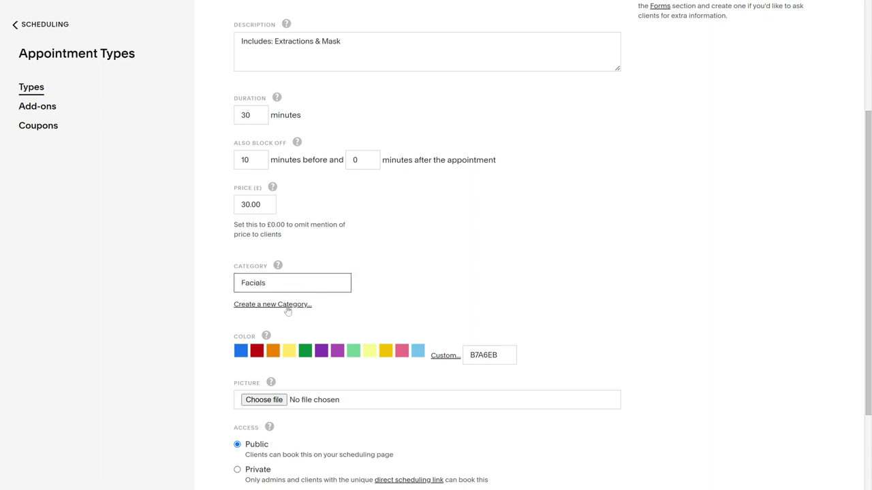
click(387, 352)
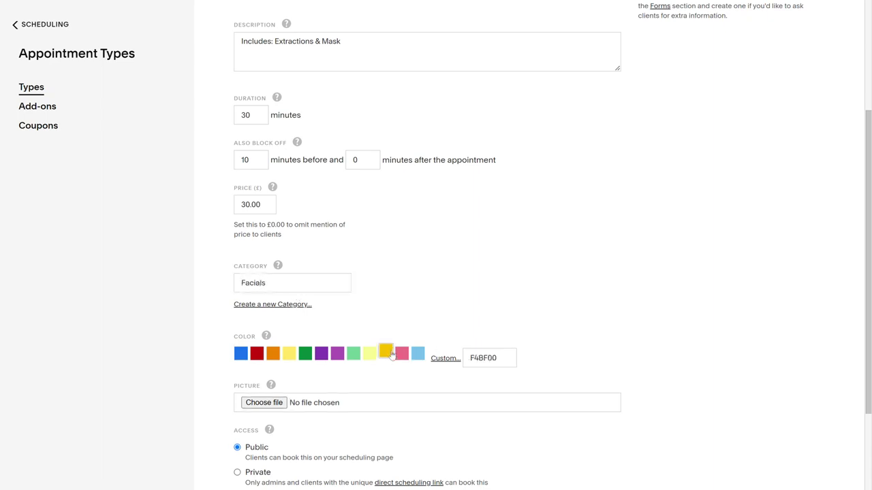
scroll(393, 357, down, 2)
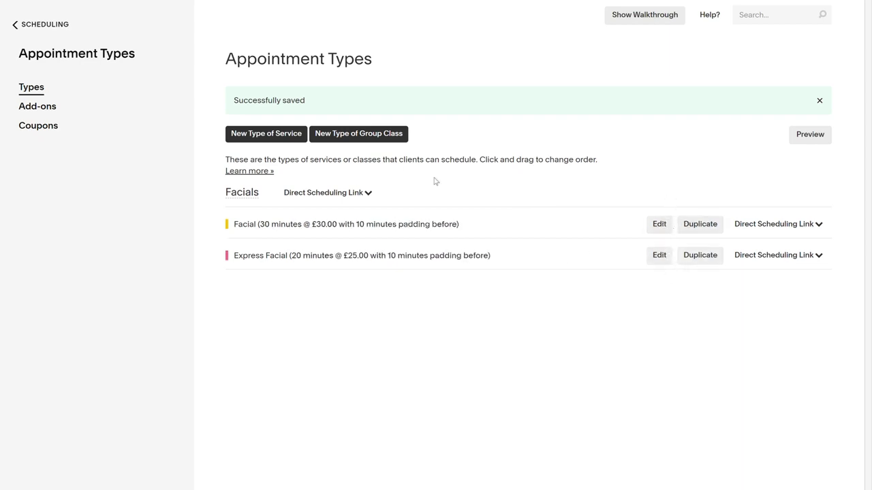
- Examine the new group class form, including its maximum number of people and other group options, and return to the appointment types list
click(339, 137)
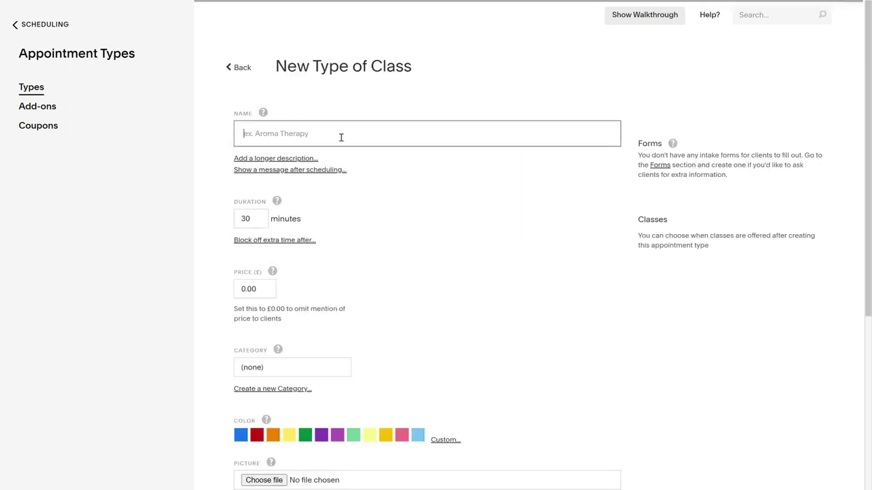
scroll(410, 236, down, 4)
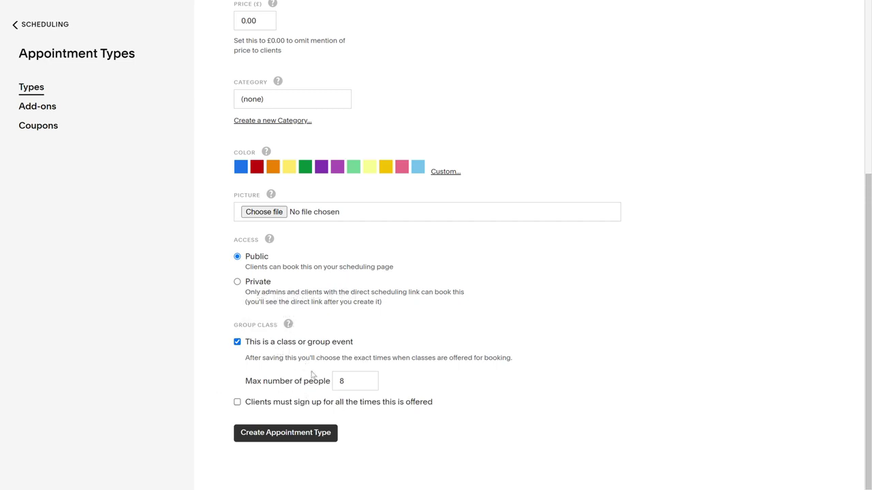
click(368, 386)
scroll(355, 310, up, 4)
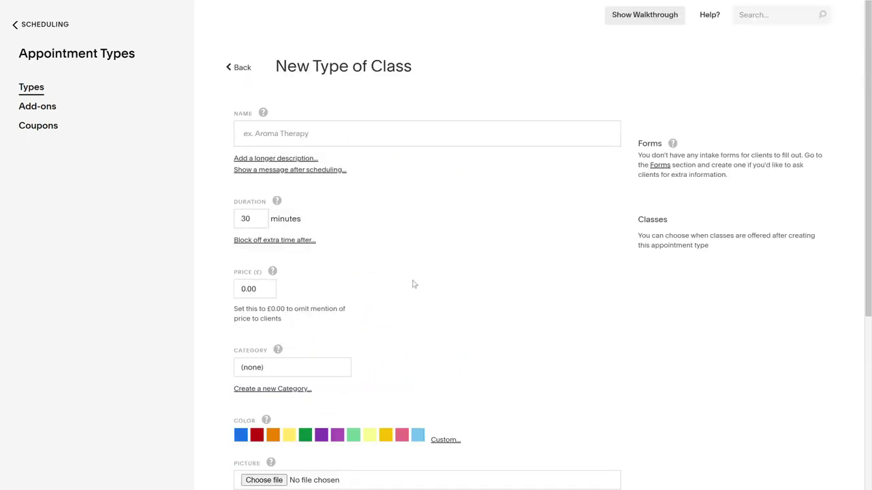
scroll(412, 284, down, 5)
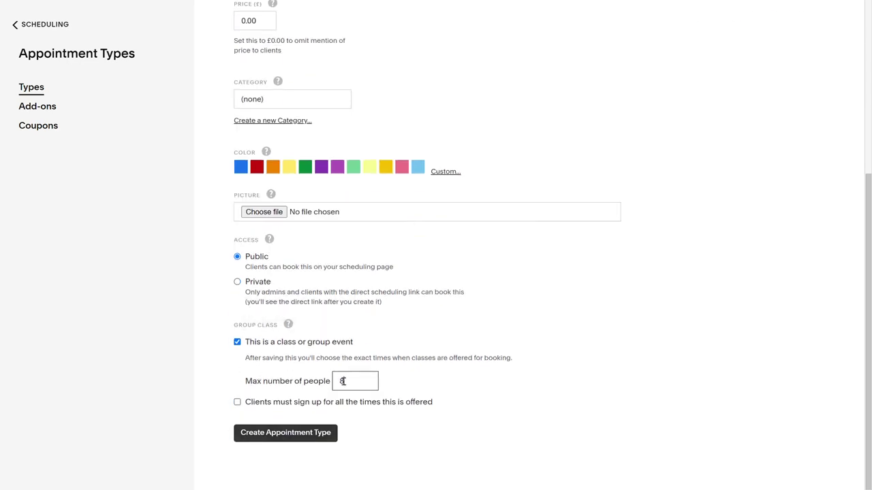
scroll(342, 382, up, 4)
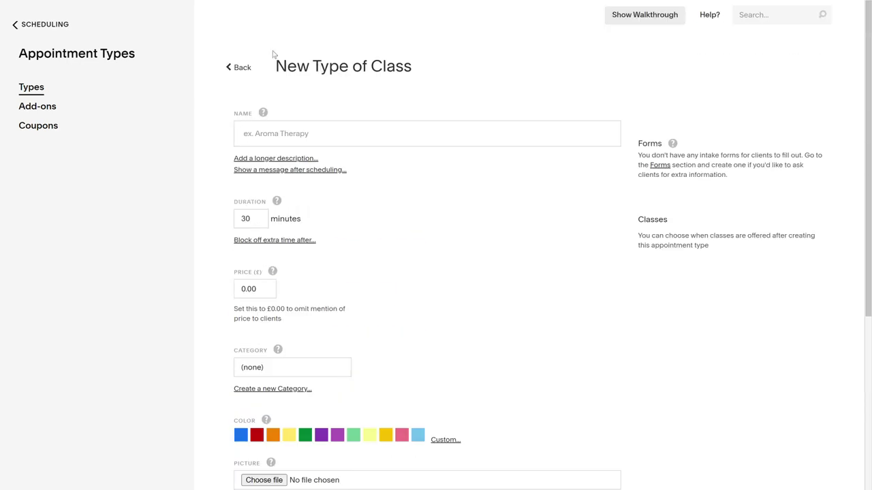
click(240, 70)
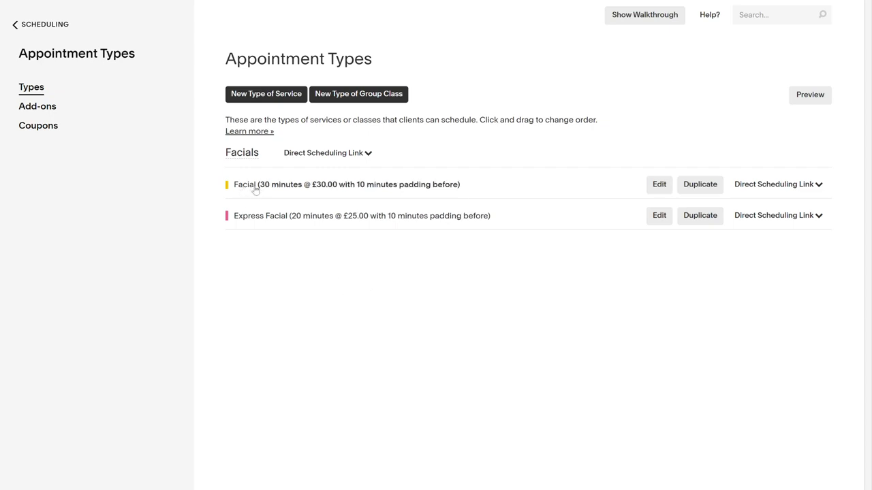
- Create an add-on named Mask with an additional price of 5 GBP and an additional duration of 10 minutes, available for the Facial appointment type
click(41, 111)
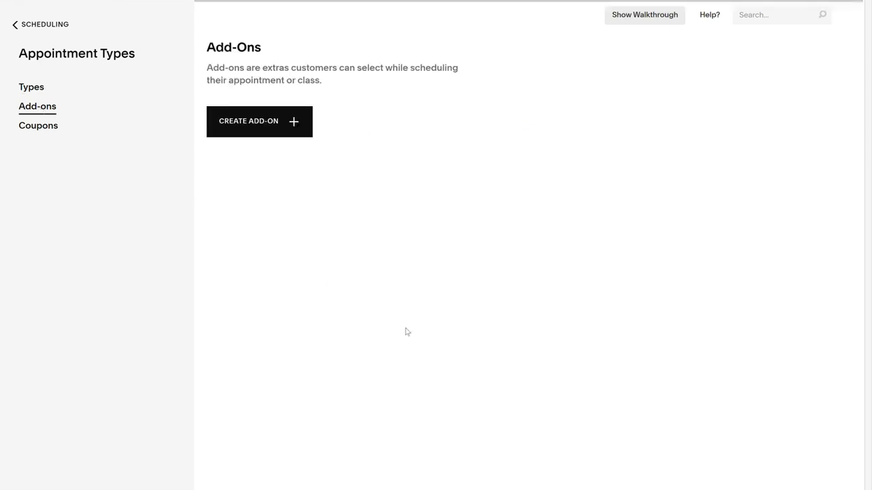
click(250, 125)
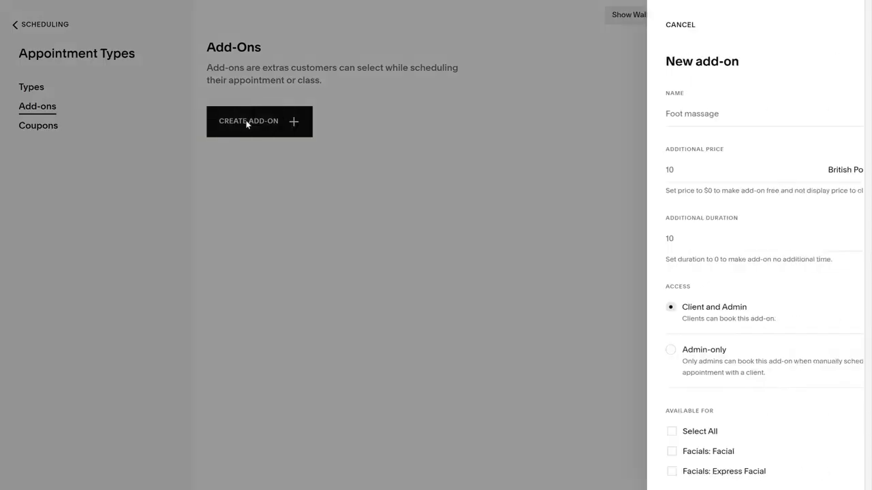
click(670, 117)
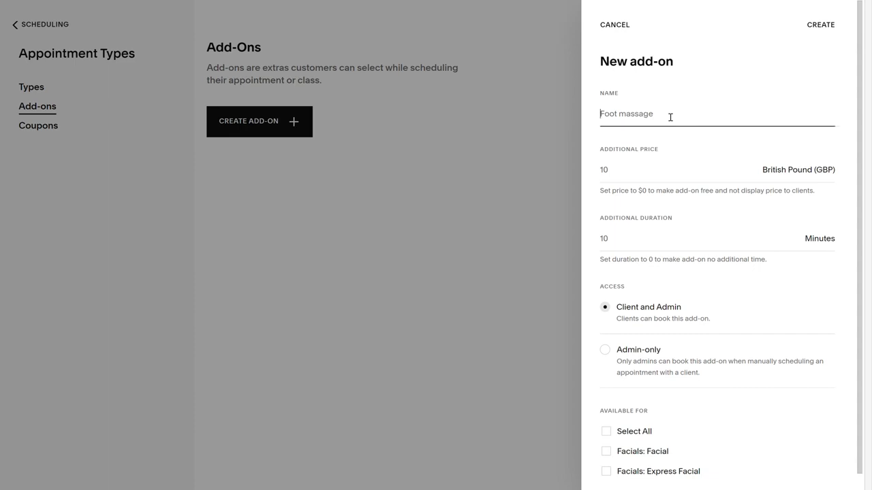
text(Mask)
click(662, 177)
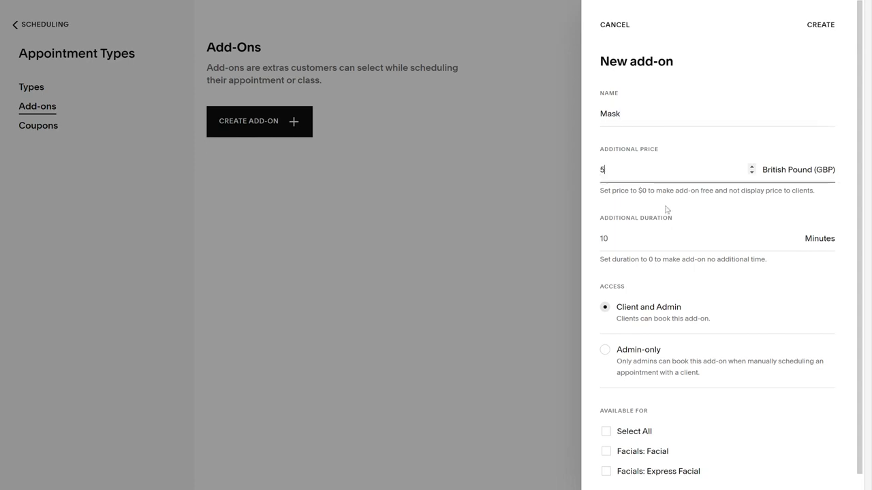
click(672, 241)
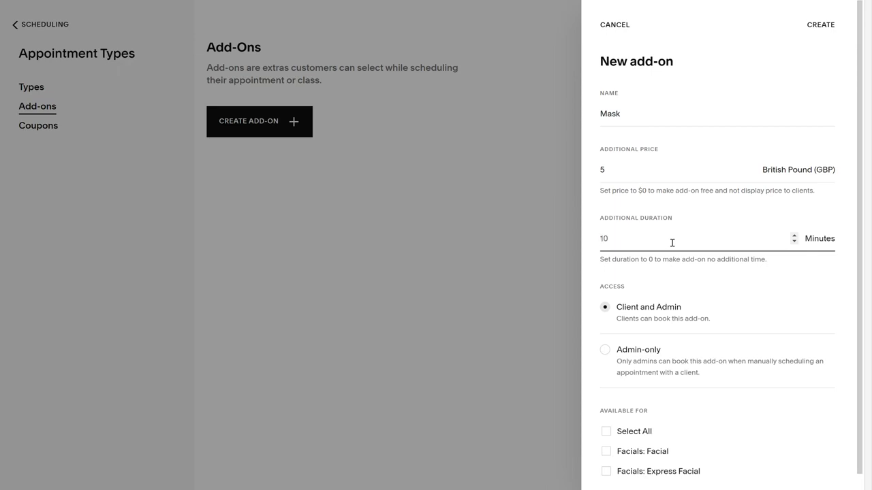
text(10)
scroll(672, 242, down, 1)
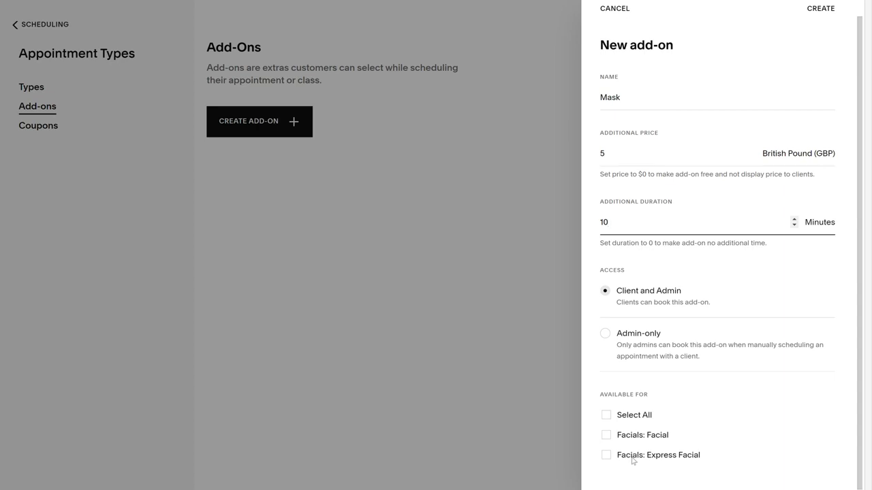
click(607, 437)
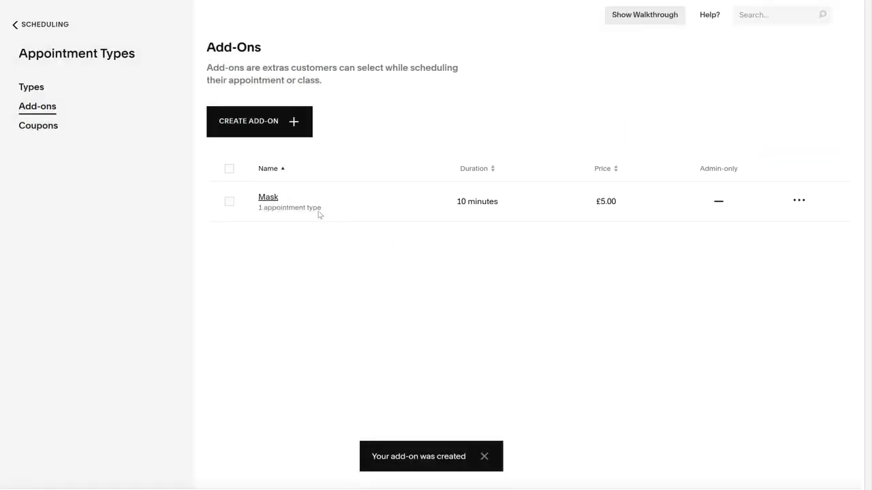
- Make the Mask add-on available for all appointment types and save it
click(269, 198)
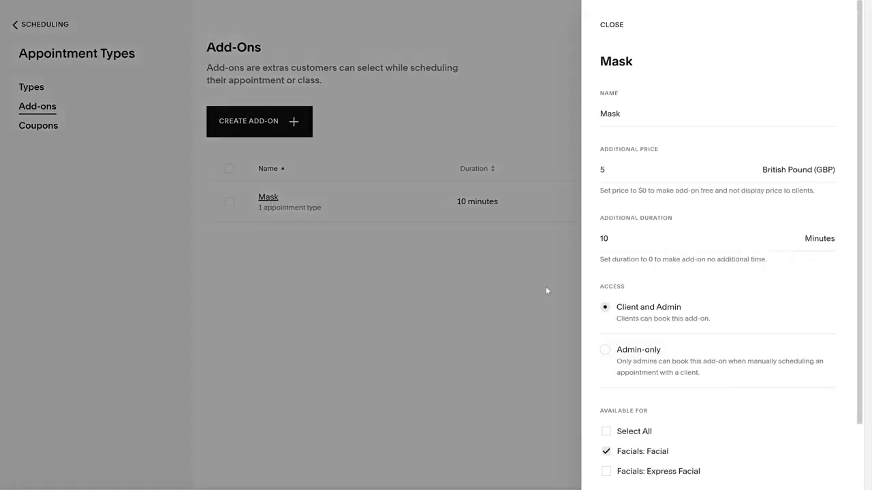
click(606, 432)
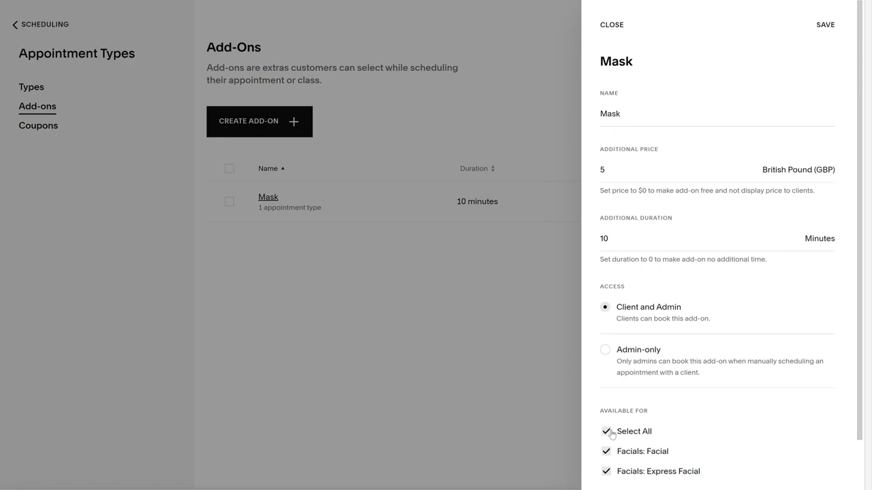
click(825, 25)
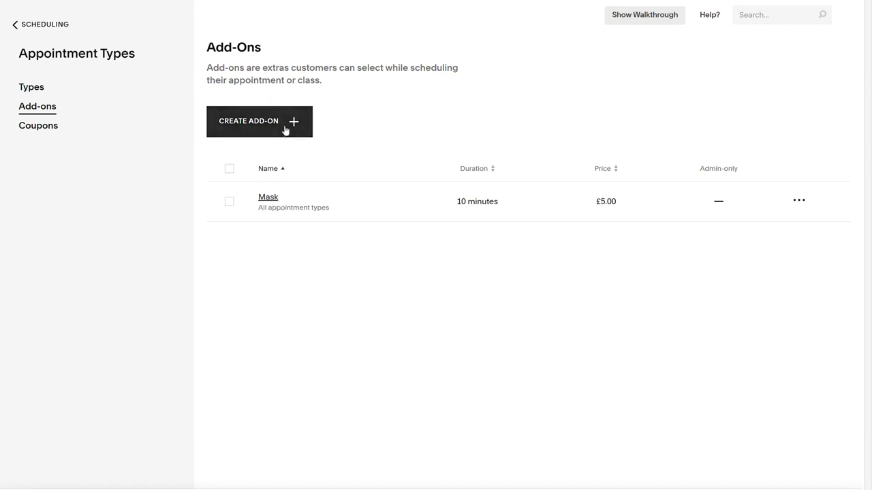
- Duplicate the Mask add-on and name the copy Jelly Mask
click(798, 201)
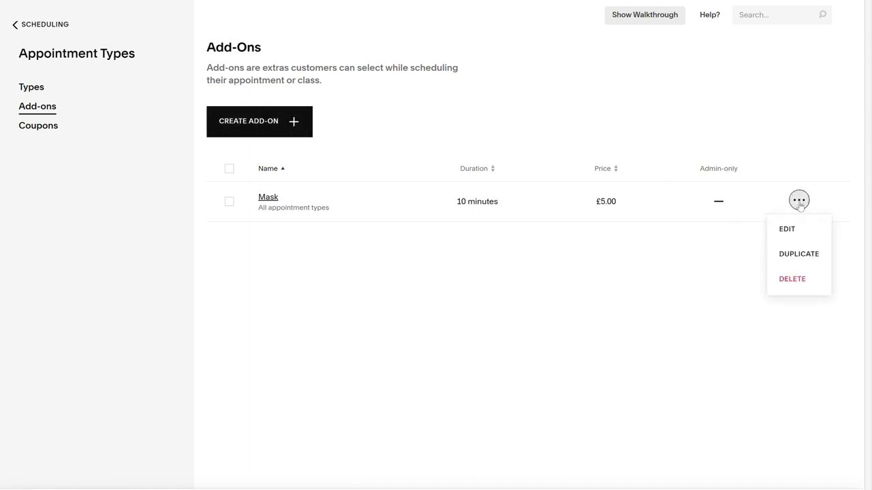
click(799, 253)
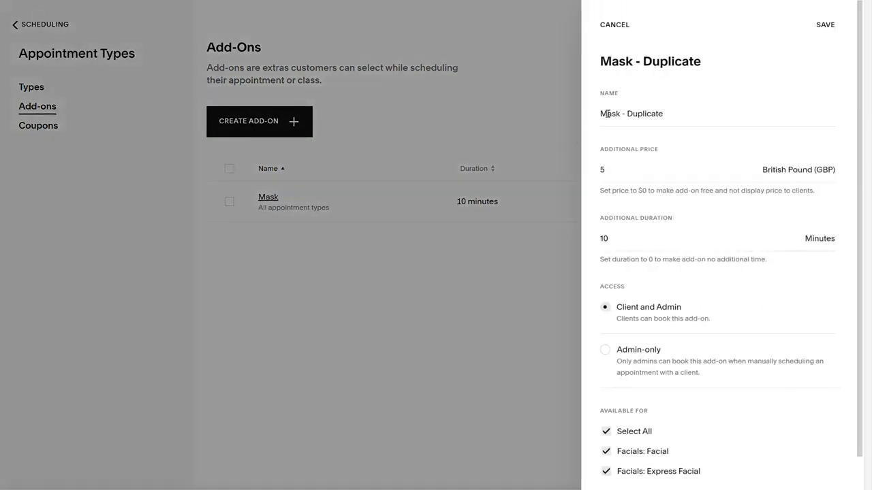
drag(673, 112, 546, 113)
text(Jelly Mask)
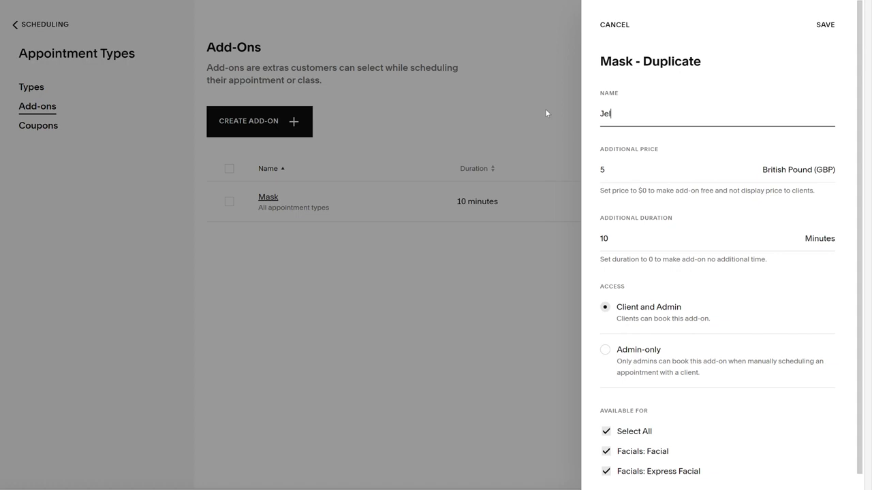
- Set the Jelly Mask add-on's additional price to 10 GBP and its additional duration to 15 minutes, and save it
click(624, 171)
key(BackSpace)
text(10)
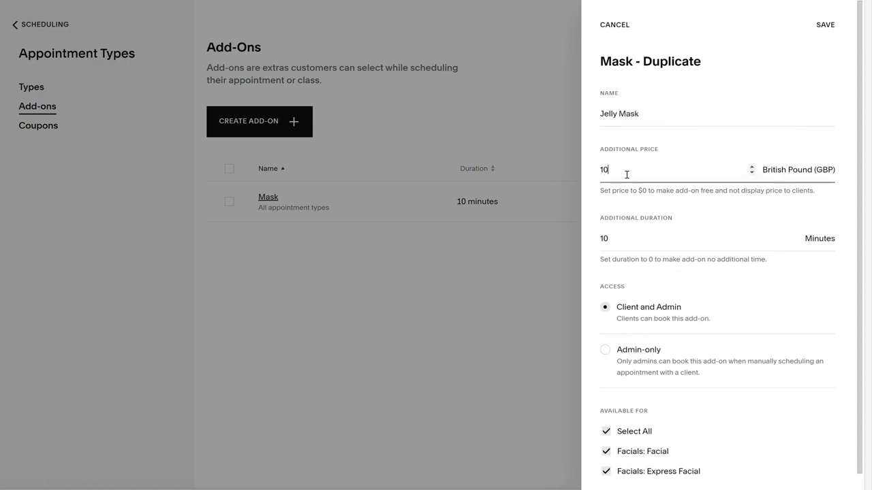
click(625, 243)
text(15)
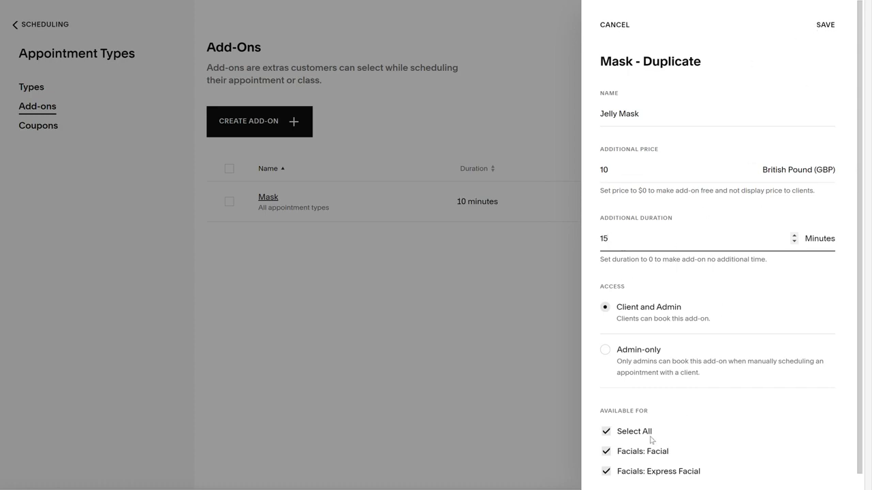
click(830, 25)
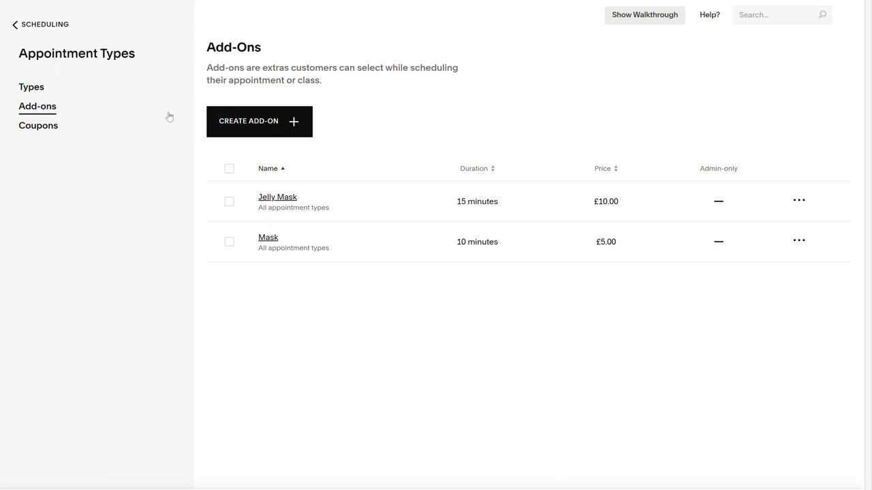
- Return to the appointment types list and view the direct scheduling link options of the 30-minute Facial, and collapse them again
click(47, 96)
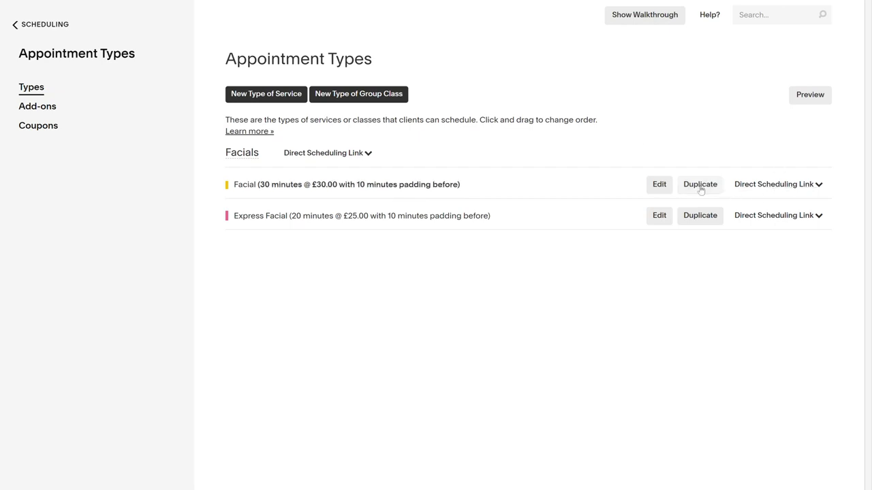
click(818, 189)
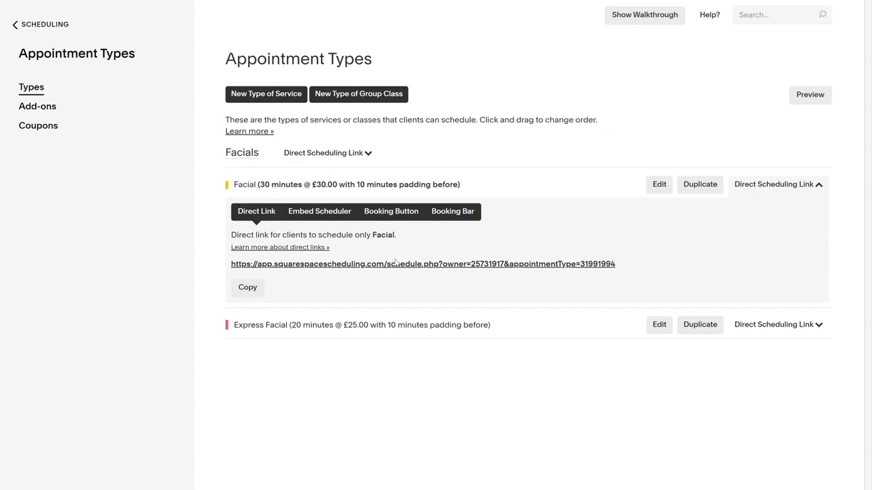
click(824, 186)
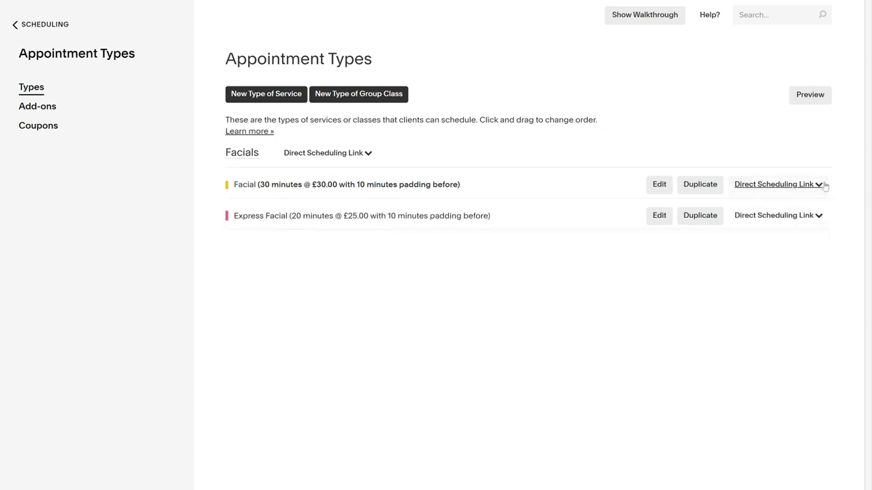